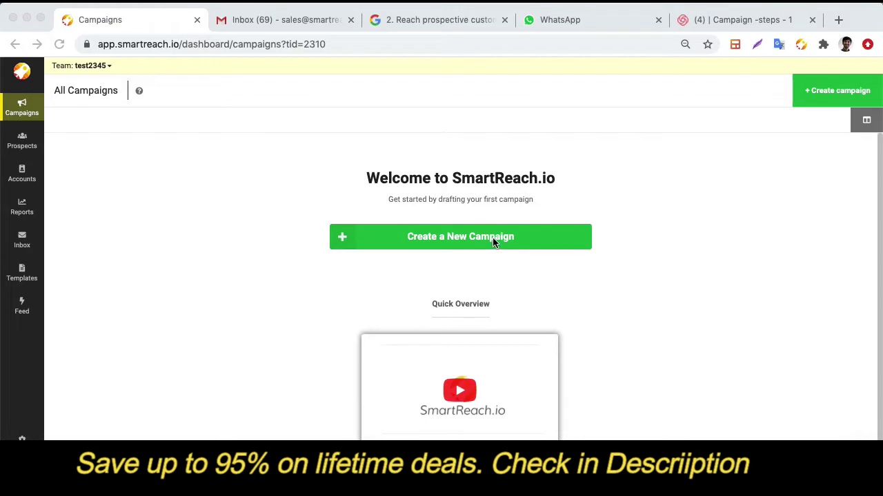
# Step: Create a new campaign, 'New Campaign 01100', from the Campaigns dashboard
pyautogui.click(493, 238)
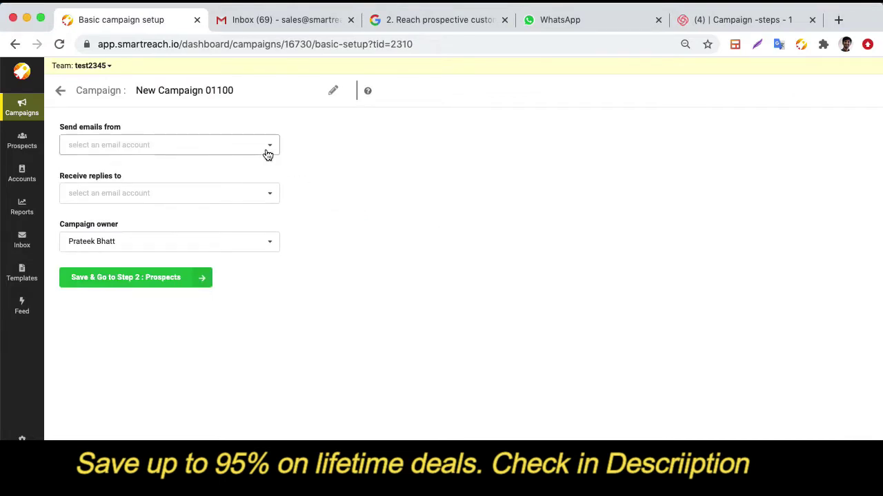
# Step: Use the Gmail account for both sending and receiving replies, and save the setup
pyautogui.click(267, 153)
pyautogui.click(257, 191)
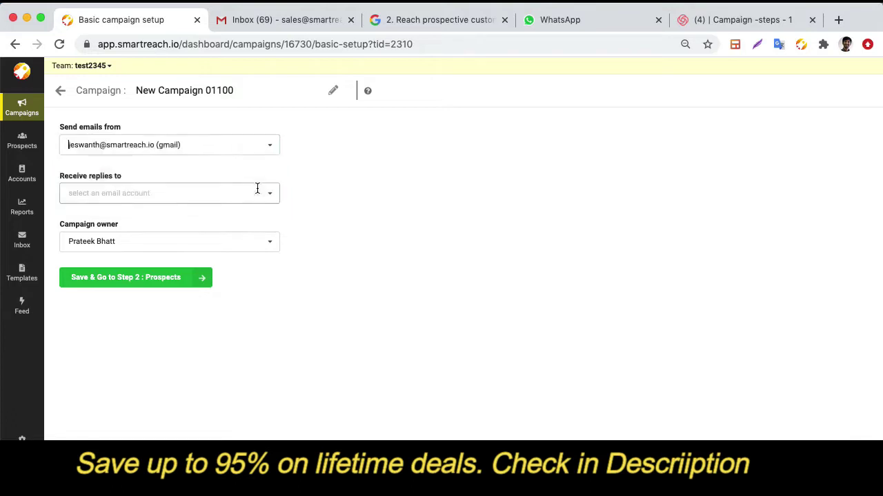
pyautogui.click(258, 198)
pyautogui.click(256, 218)
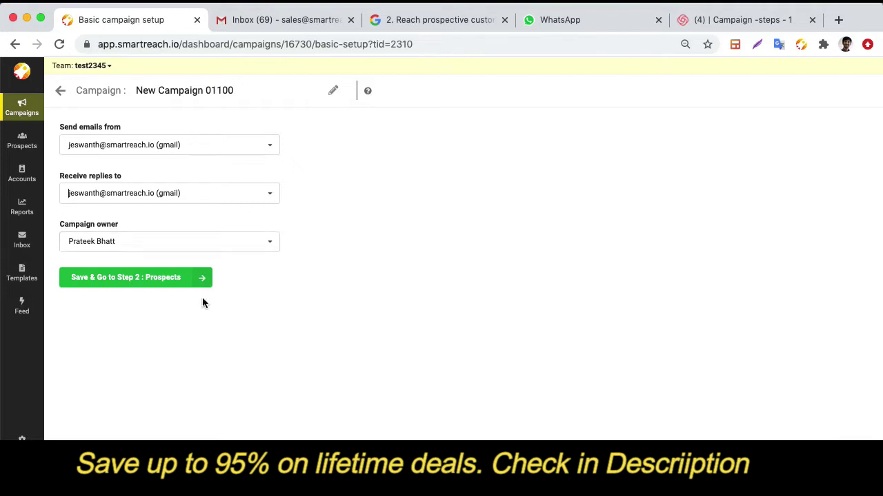
pyautogui.click(171, 283)
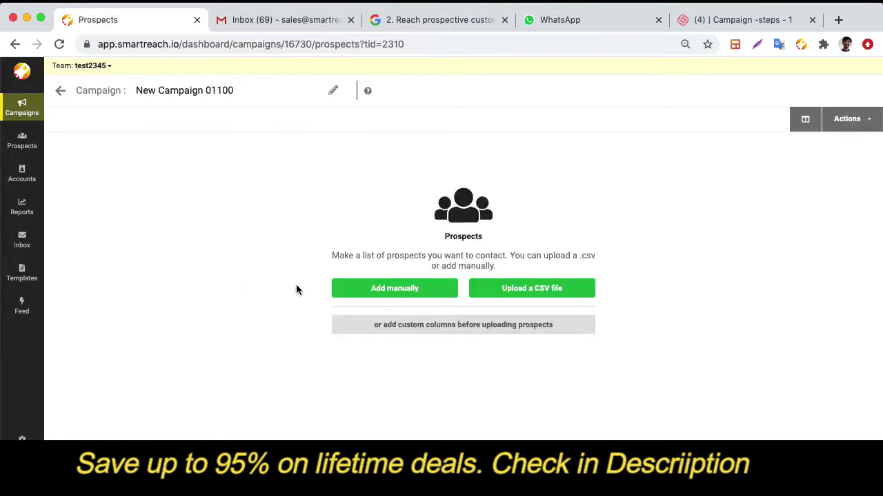
# Step: Upload 'Prospect_list_test_1 - Sheet1.csv' as the prospect CSV and proceed to column mapping
pyautogui.click(506, 288)
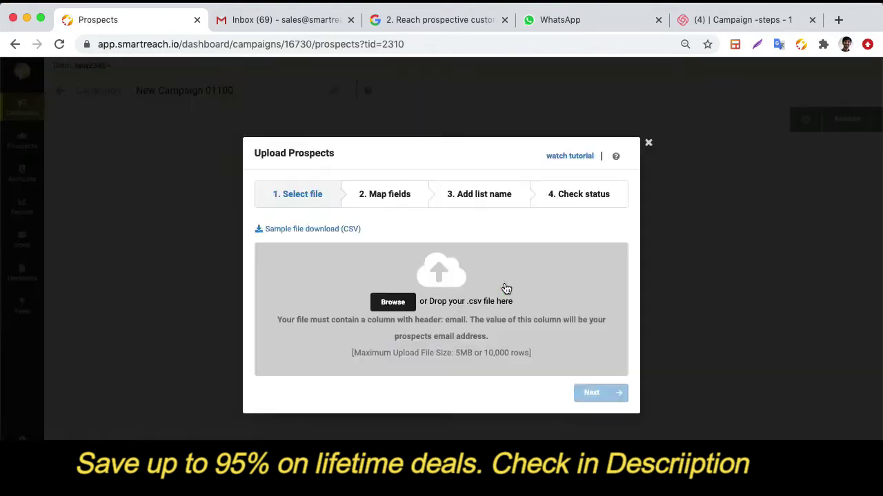
pyautogui.click(467, 285)
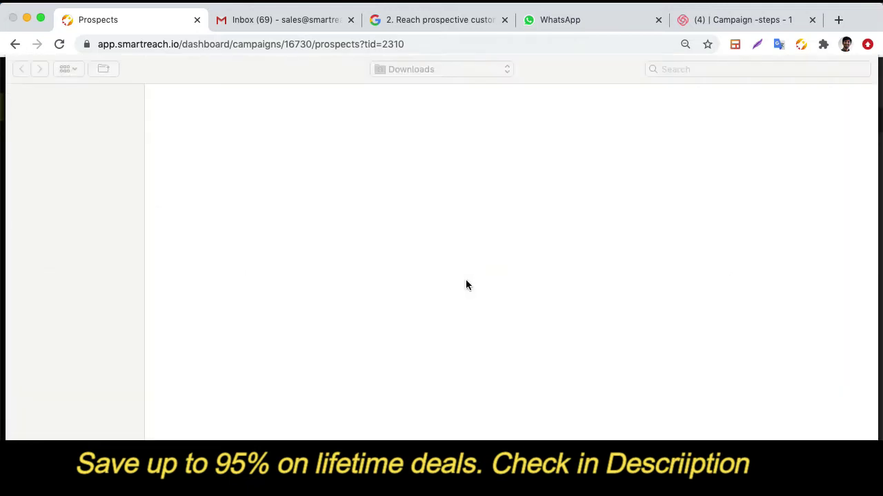
pyautogui.click(754, 69)
pyautogui.write('pro')
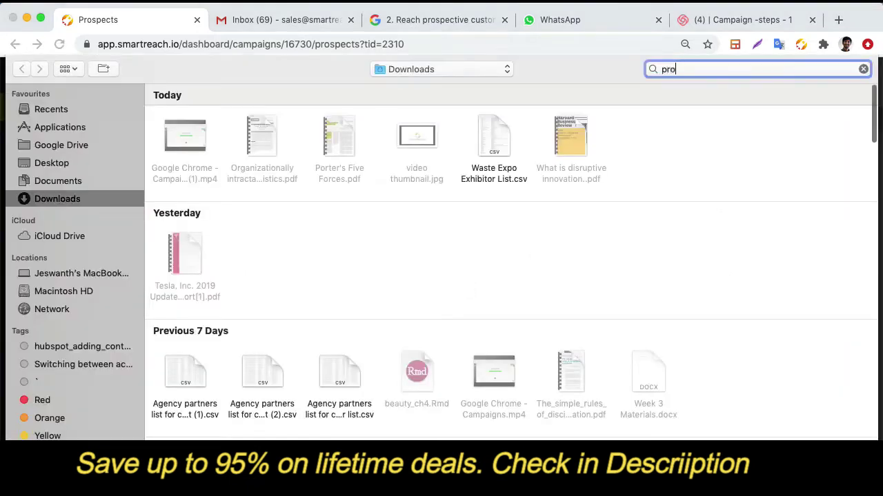
pyautogui.write('spect_list')
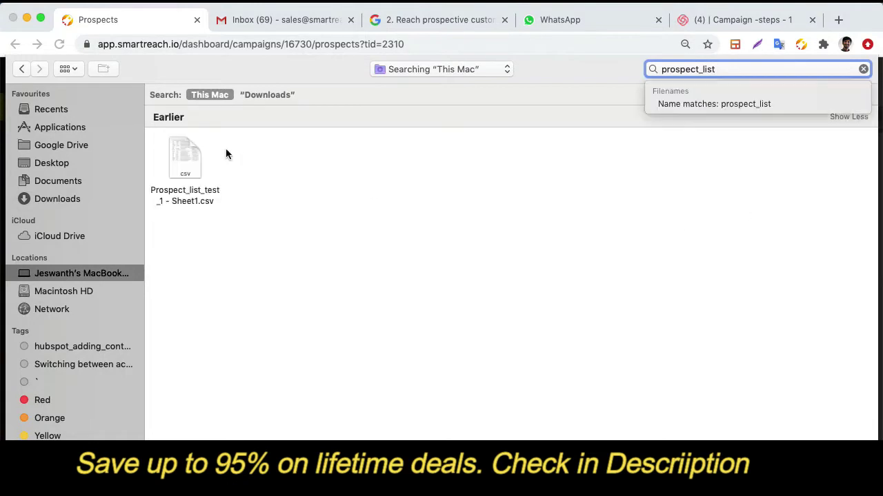
pyautogui.doubleClick(197, 165)
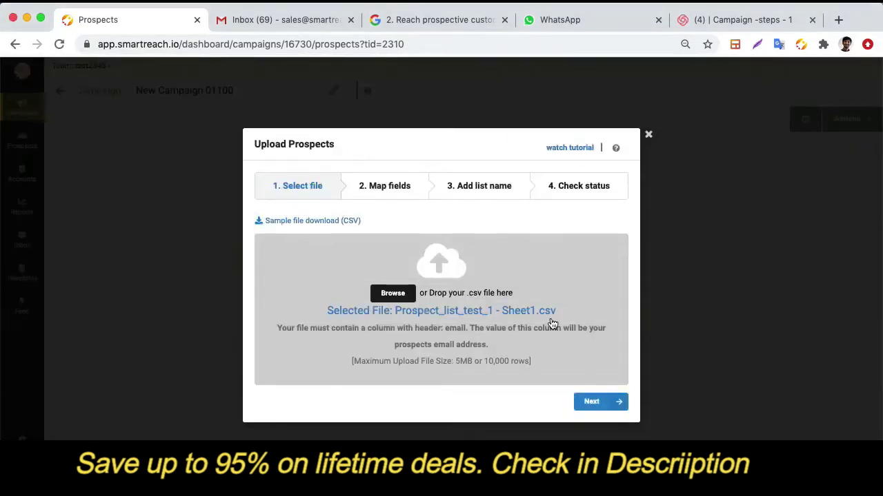
pyautogui.click(595, 402)
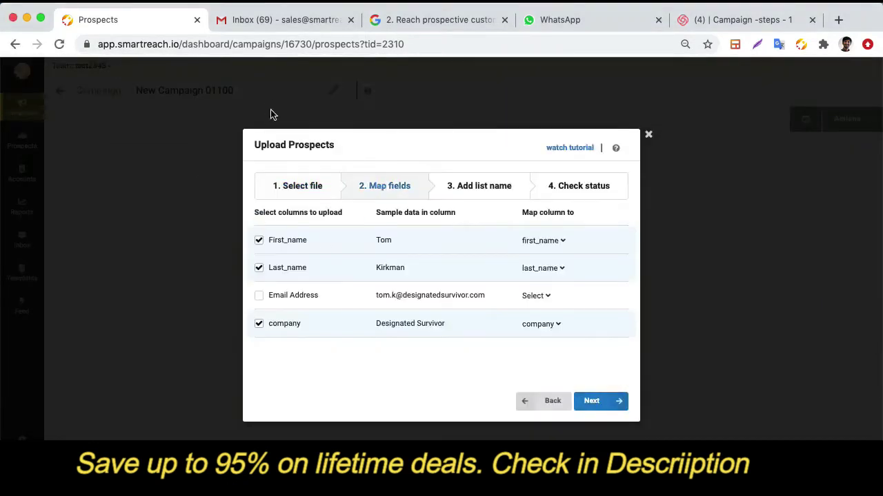
# Step: Include the Email Address column, map it to the email field, and continue
pyautogui.click(259, 295)
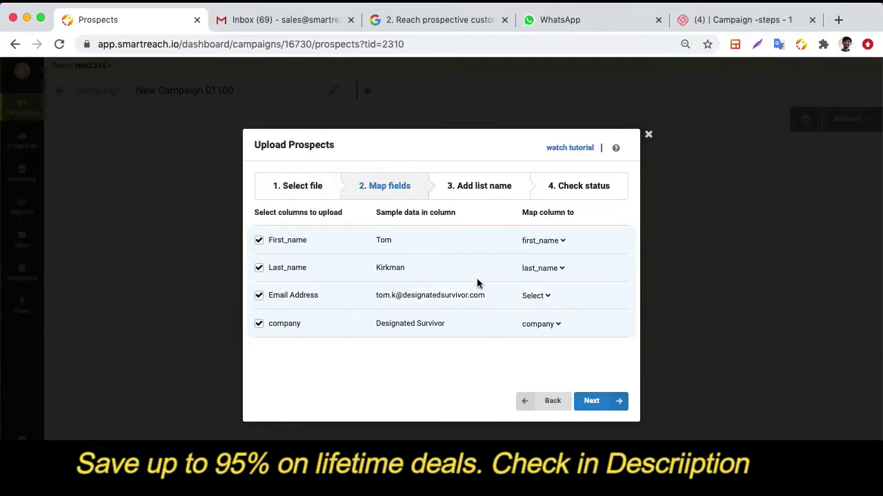
pyautogui.click(545, 296)
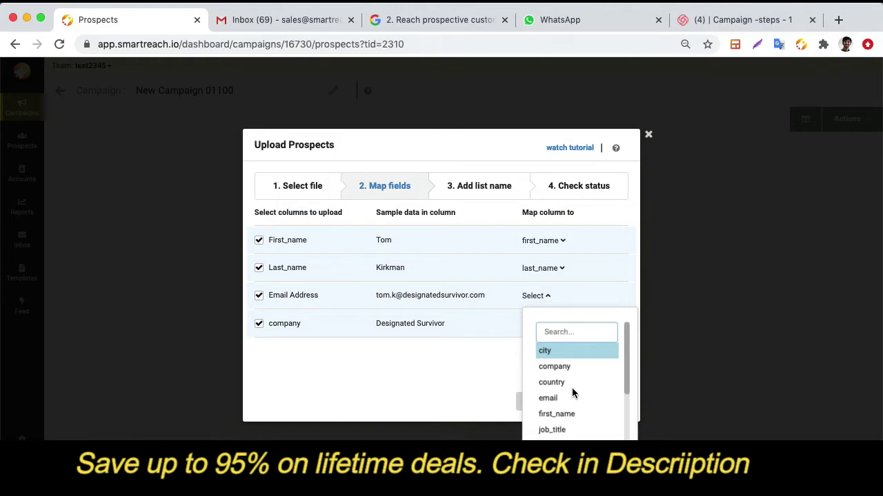
pyautogui.scroll(-5, 572, 393)
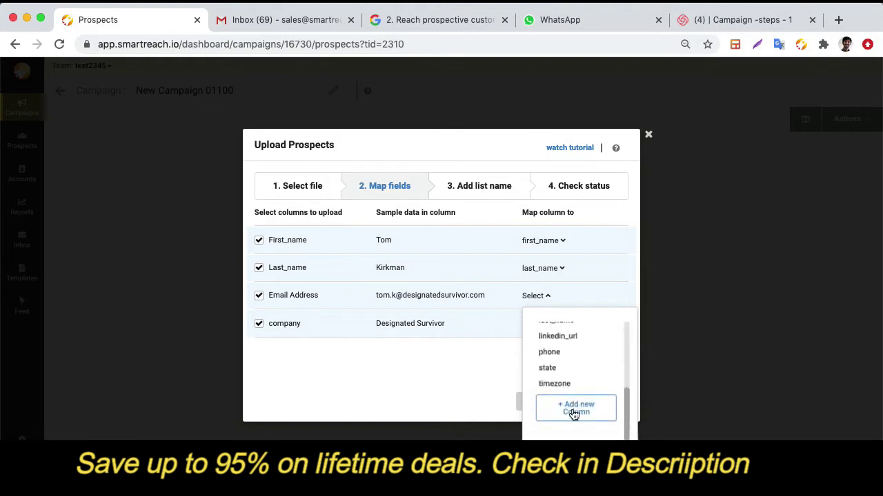
pyautogui.scroll(5, 573, 412)
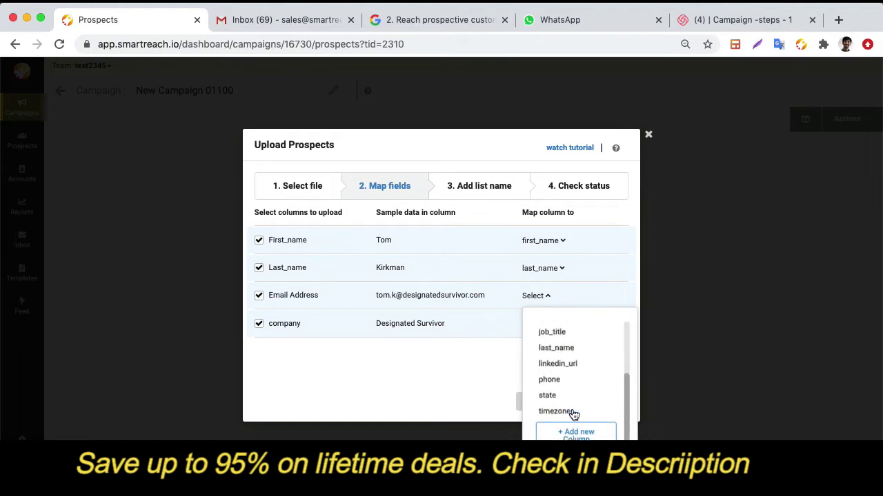
pyautogui.click(549, 378)
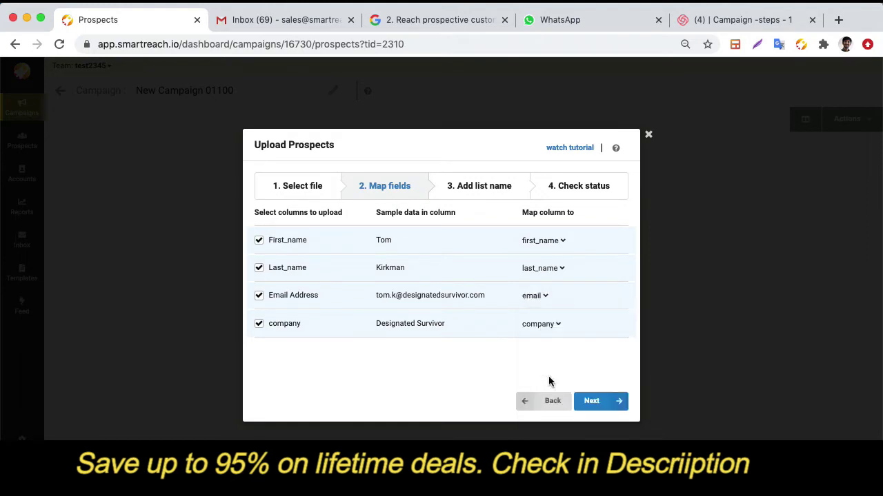
pyautogui.click(592, 406)
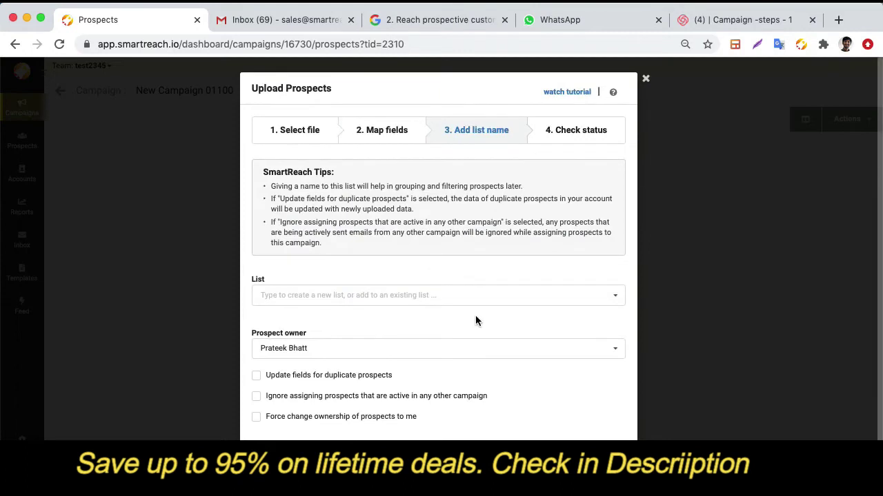
# Step: Add the prospects to the demo_test list with duplicate-updating and ignore-active options left unchecked
pyautogui.click(449, 299)
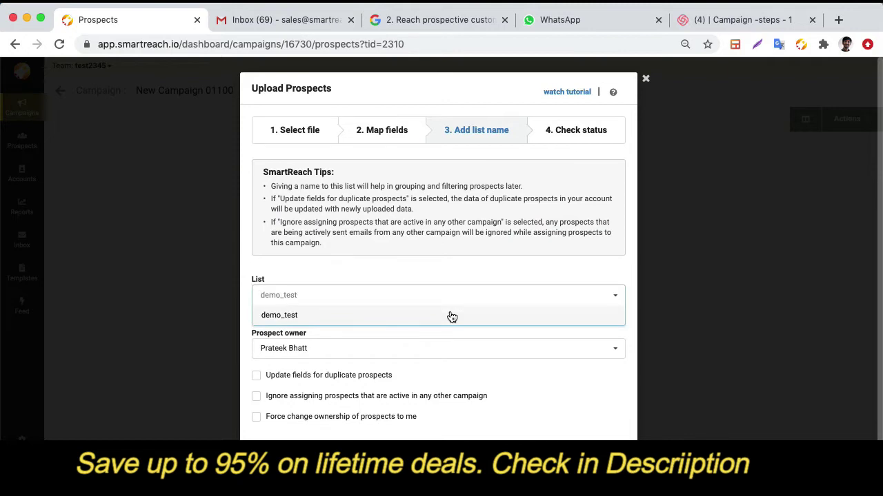
pyautogui.click(452, 316)
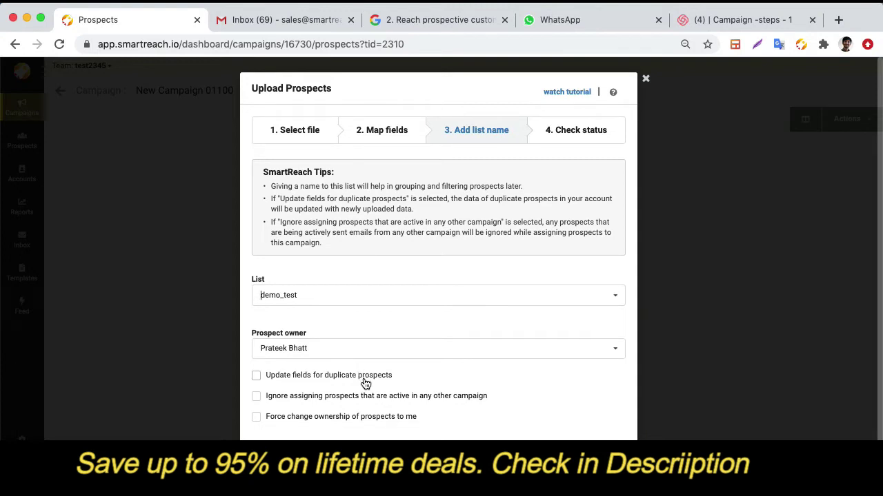
pyautogui.click(255, 375)
pyautogui.click(257, 378)
pyautogui.click(256, 398)
pyautogui.click(256, 397)
# Step: Finish the upload, close the success notice and results, and review the 15 demo_test prospects
pyautogui.click(525, 457)
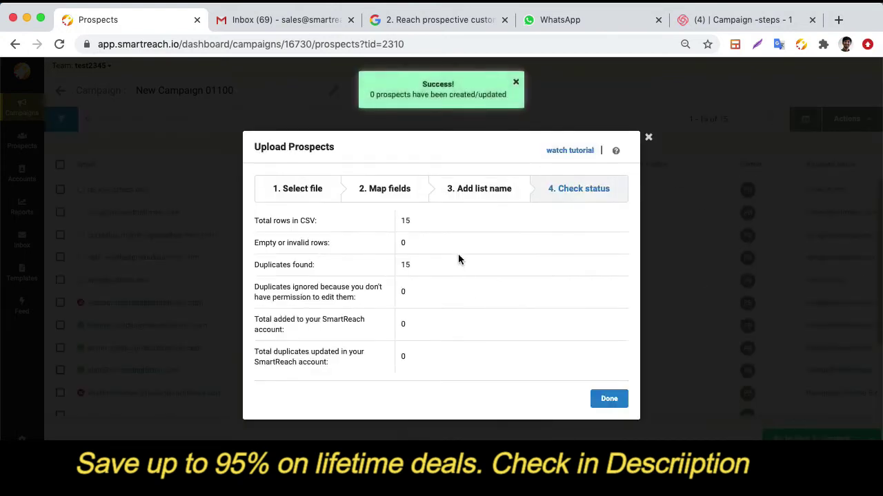
pyautogui.click(516, 83)
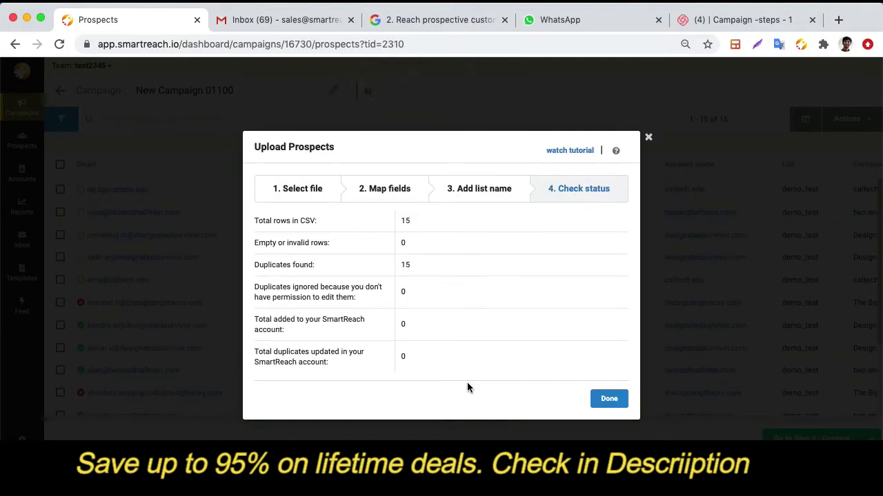
pyautogui.click(601, 404)
pyautogui.scroll(-2, 132, 379)
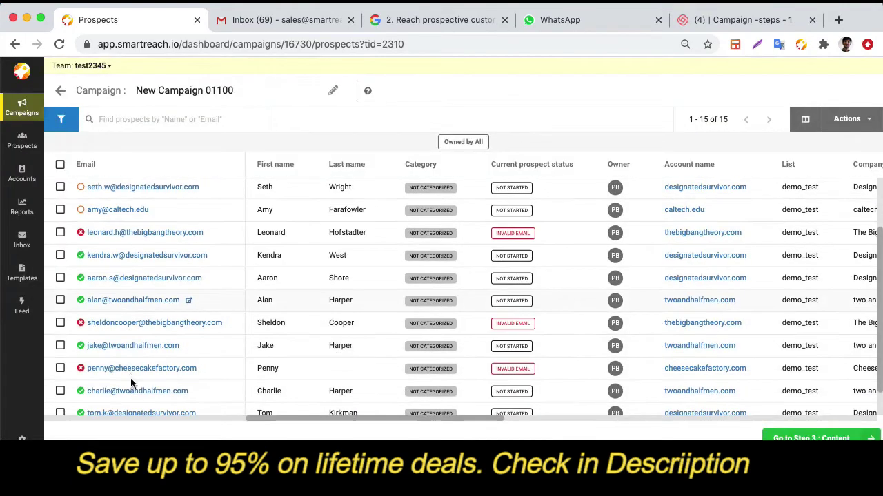
pyautogui.moveTo(81, 391)
pyautogui.scroll(-1, 102, 271)
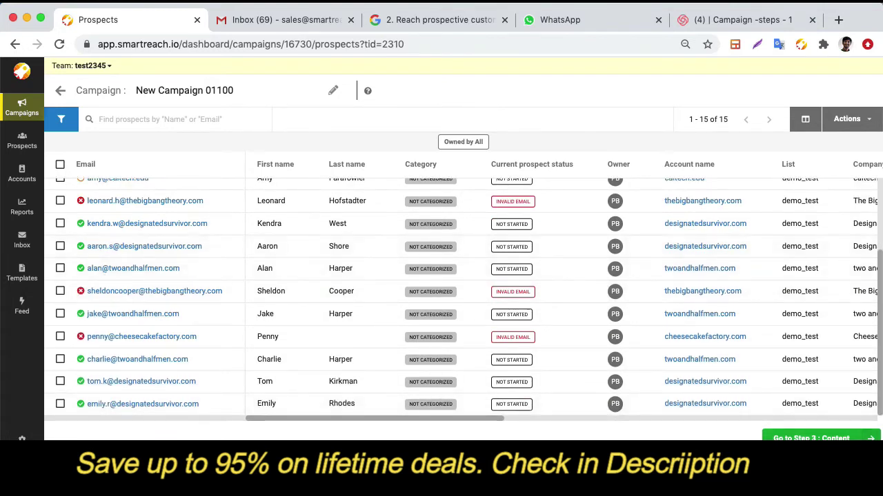
pyautogui.click(811, 438)
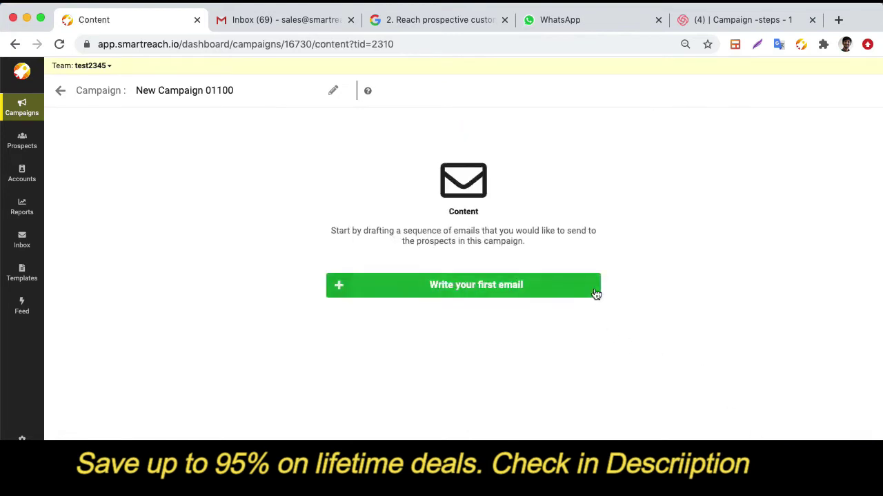
pyautogui.click(596, 294)
pyautogui.write('hi')
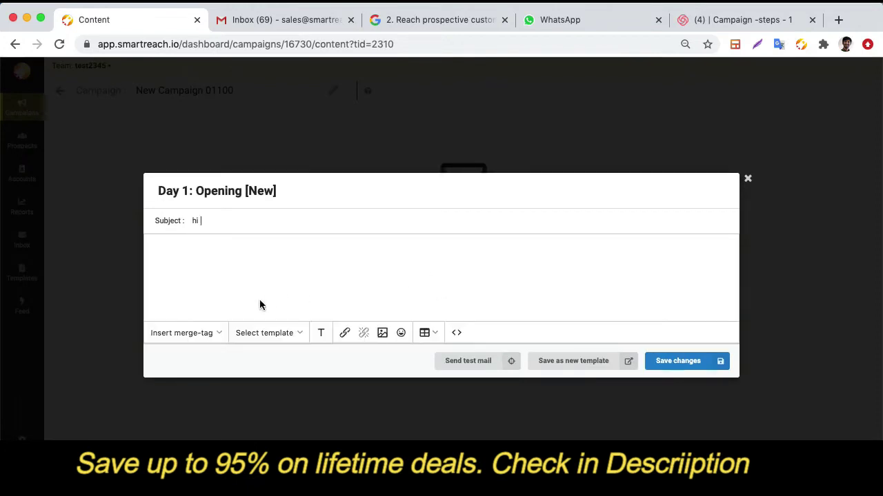
pyautogui.click(213, 336)
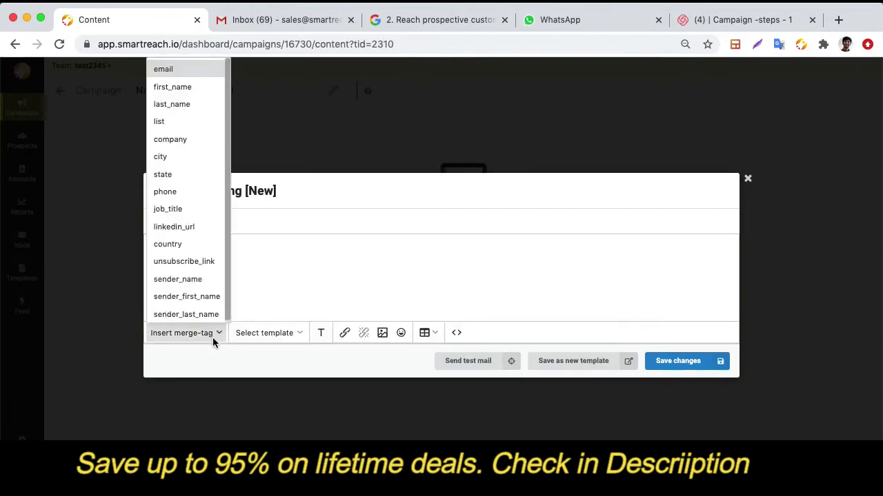
pyautogui.click(189, 145)
pyautogui.write('Hi')
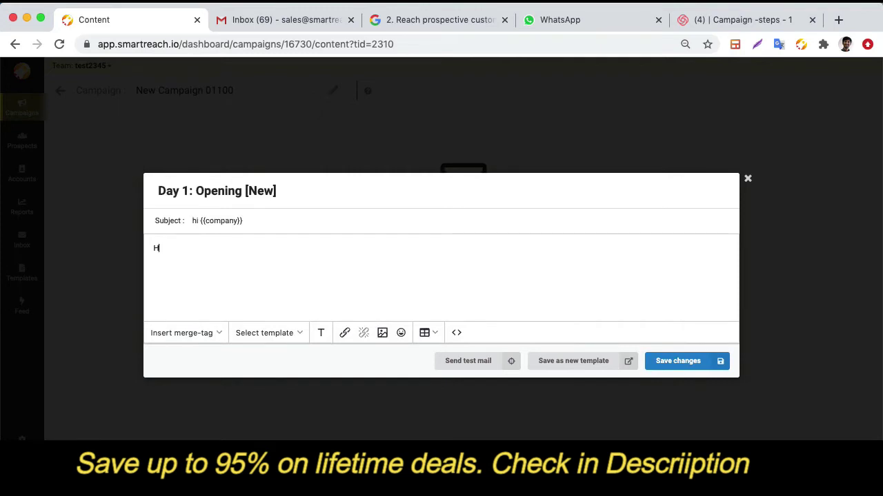
pyautogui.click(204, 333)
pyautogui.click(193, 95)
pyautogui.click(250, 337)
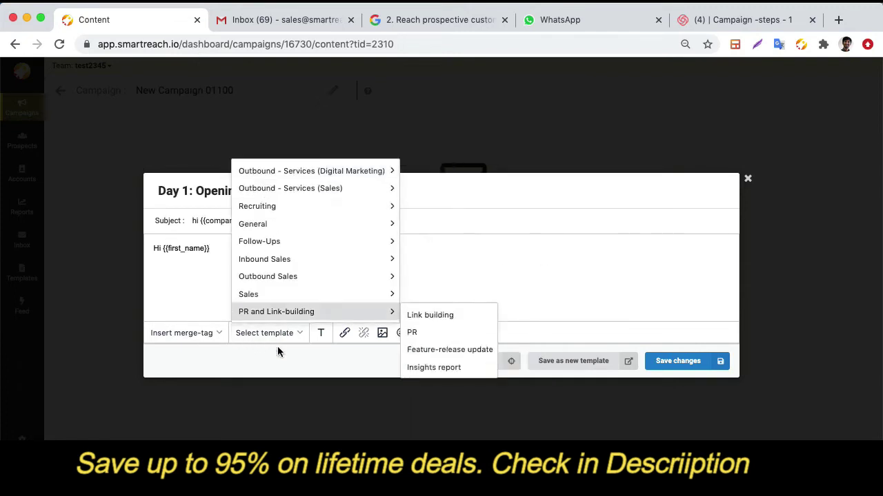
pyautogui.click(296, 359)
pyautogui.click(320, 335)
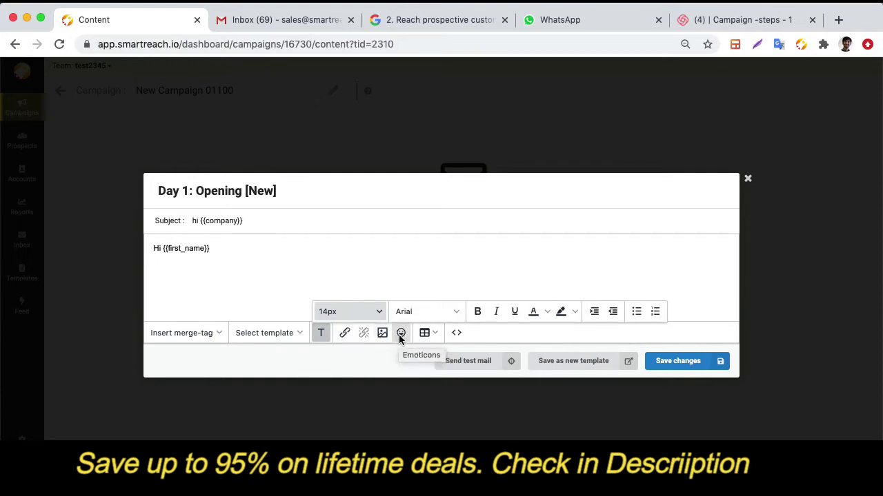
pyautogui.click(426, 334)
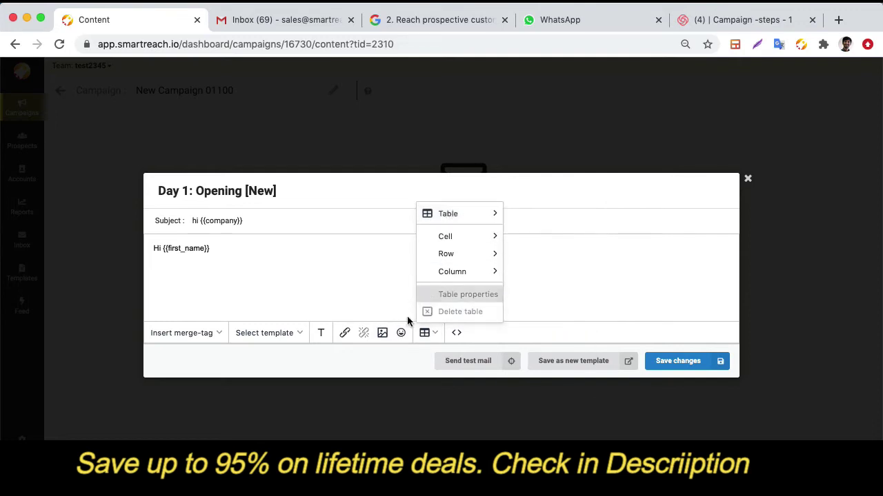
pyautogui.click(457, 334)
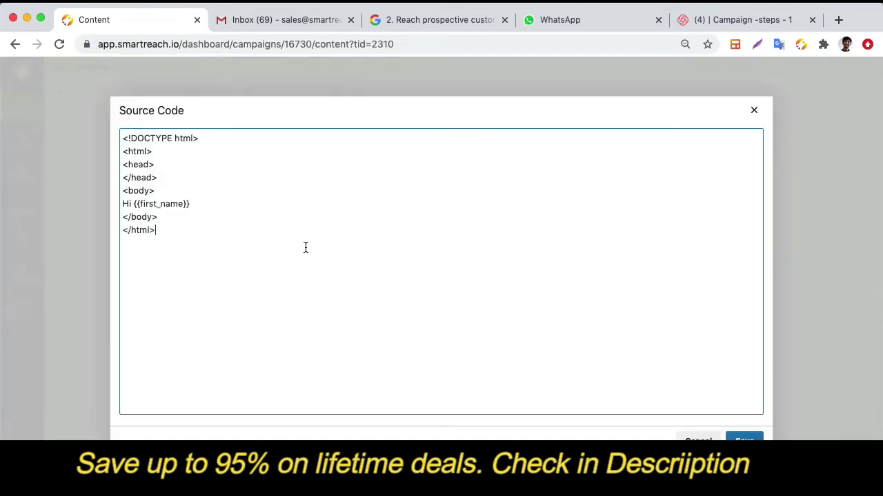
pyautogui.hotkey('shift', 'Left')
pyautogui.hotkey('shift', 'Left')
pyautogui.hotkey('shift', 'Left')
pyautogui.hotkey('shift', 'Left')
pyautogui.hotkey('shift', 'Left')
pyautogui.hotkey('shift', 'Left')
pyautogui.hotkey('shift', 'Left')
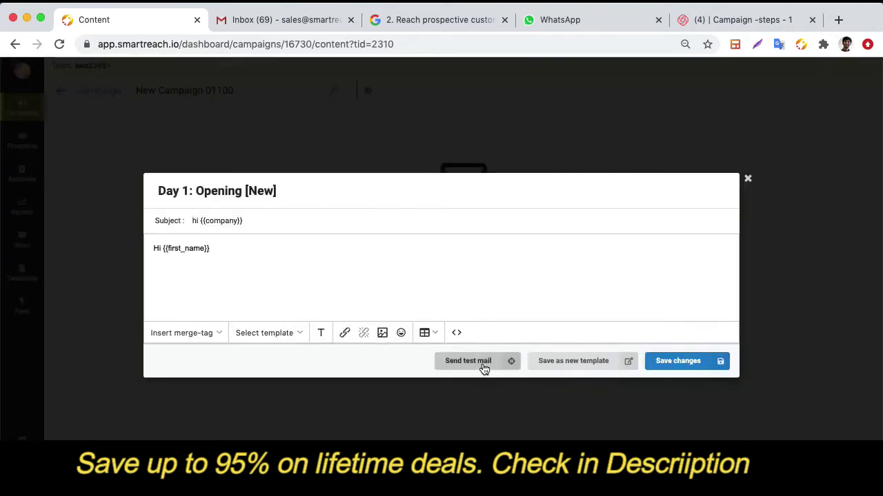
# Step: Skip sending a test mail and save the Day 1 opening email
pyautogui.click(484, 371)
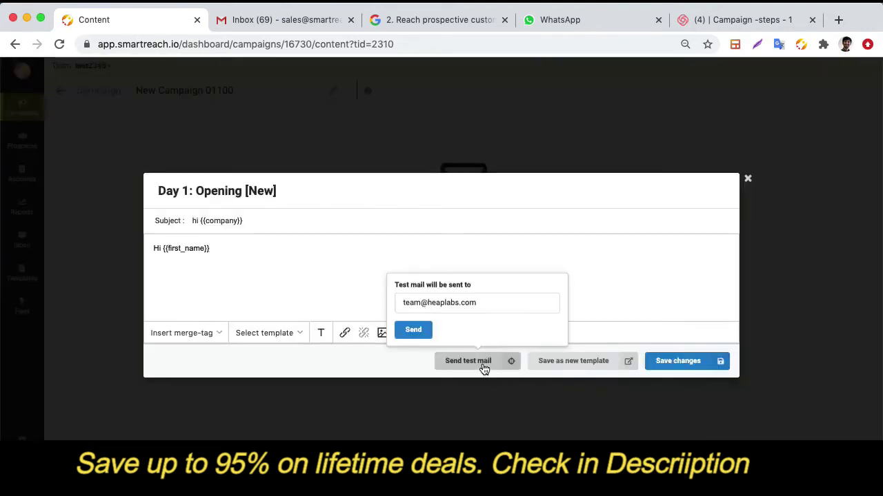
pyautogui.click(412, 365)
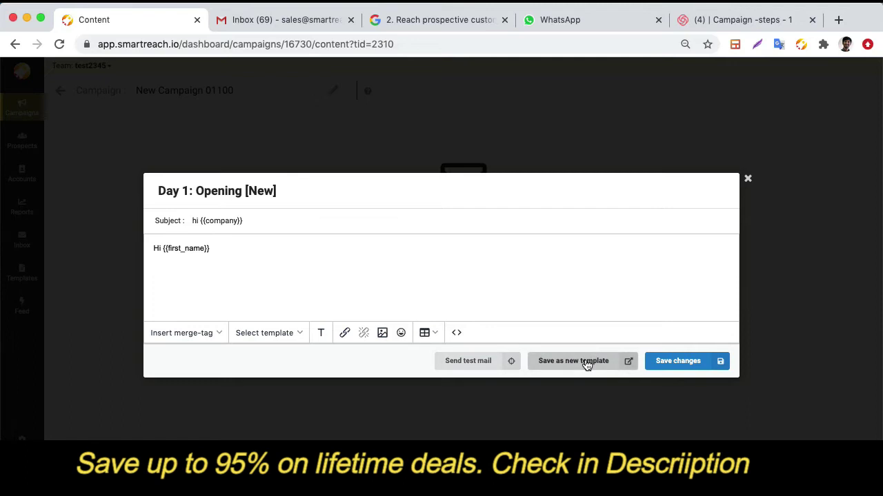
pyautogui.click(666, 367)
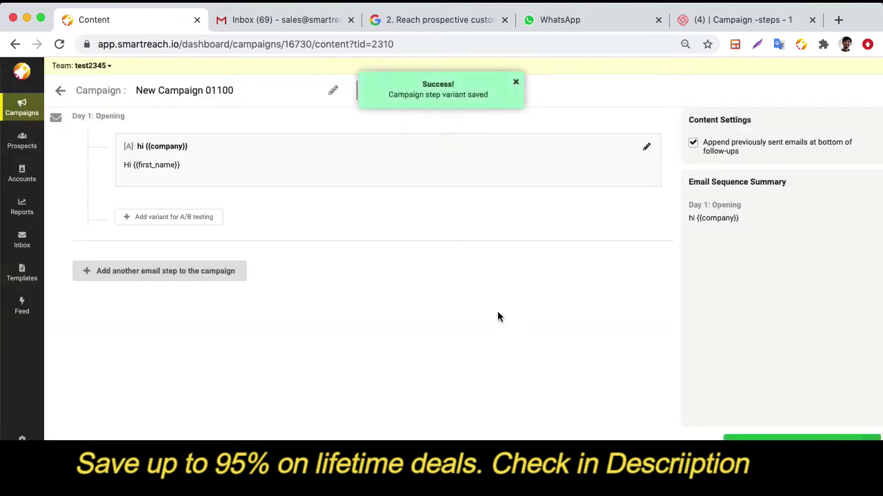
# Step: Save an A/B variant B with subject 'hi {{company}} variant B', then start a follow-up email
pyautogui.click(186, 218)
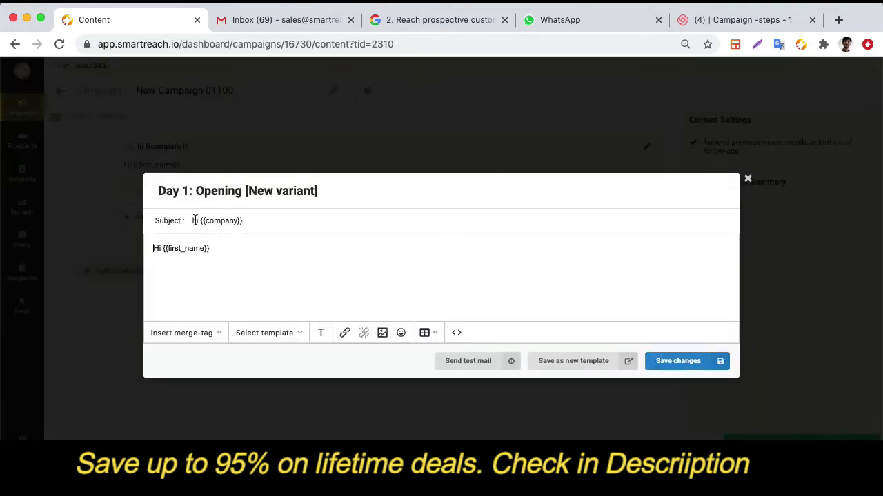
pyautogui.write('variant B')
pyautogui.click(666, 364)
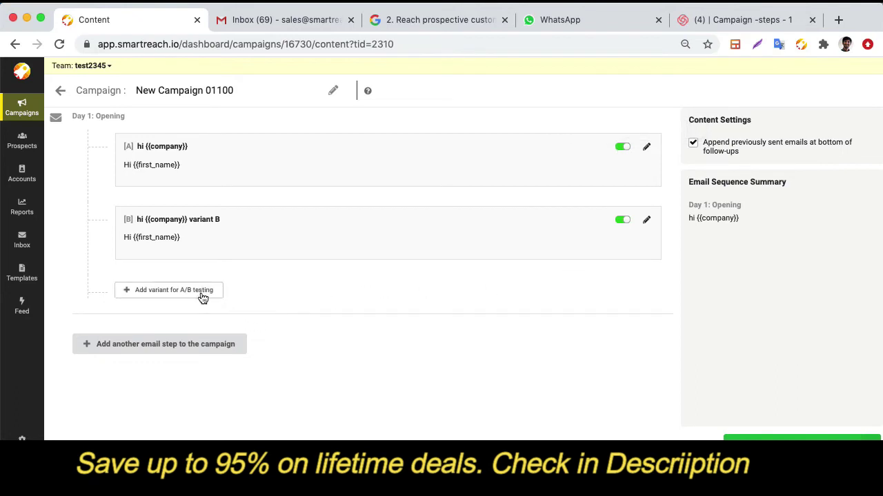
pyautogui.click(203, 351)
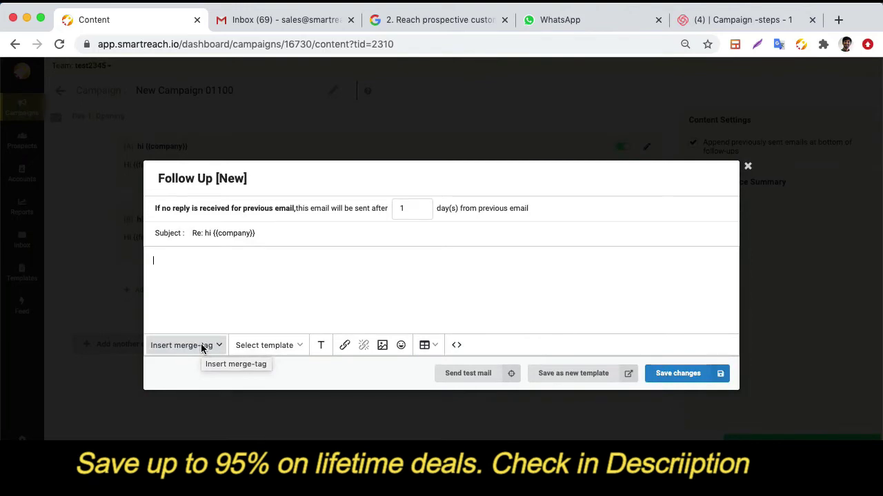
# Step: Save the follow-up as Day 4 with body 'follow up', sent 3 days later
pyautogui.click(420, 207)
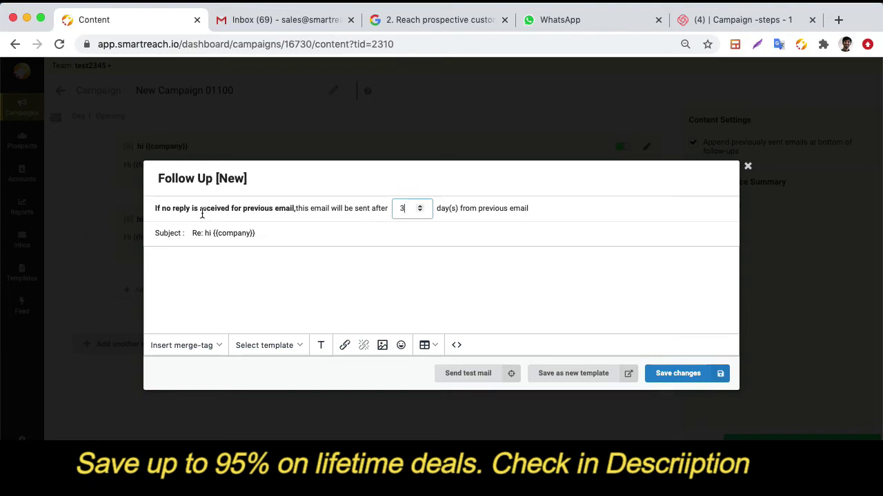
pyautogui.click(222, 275)
pyautogui.write('follow up')
pyautogui.click(685, 376)
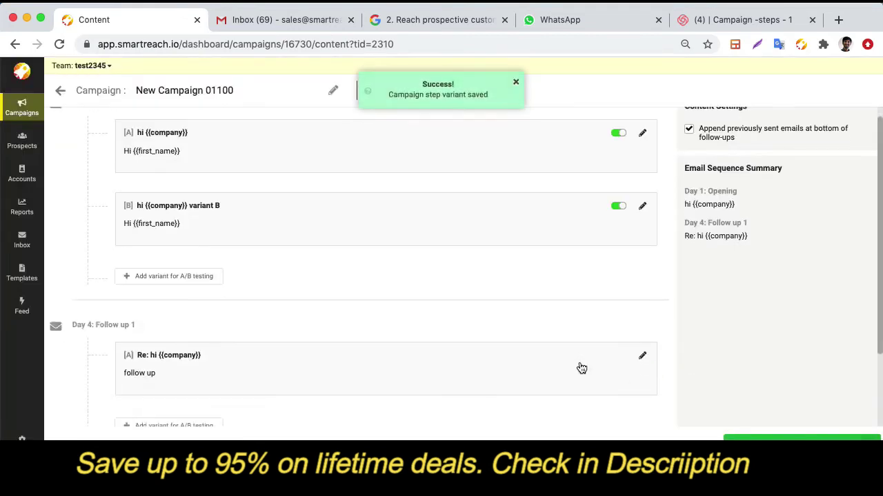
pyautogui.scroll(-3, 579, 367)
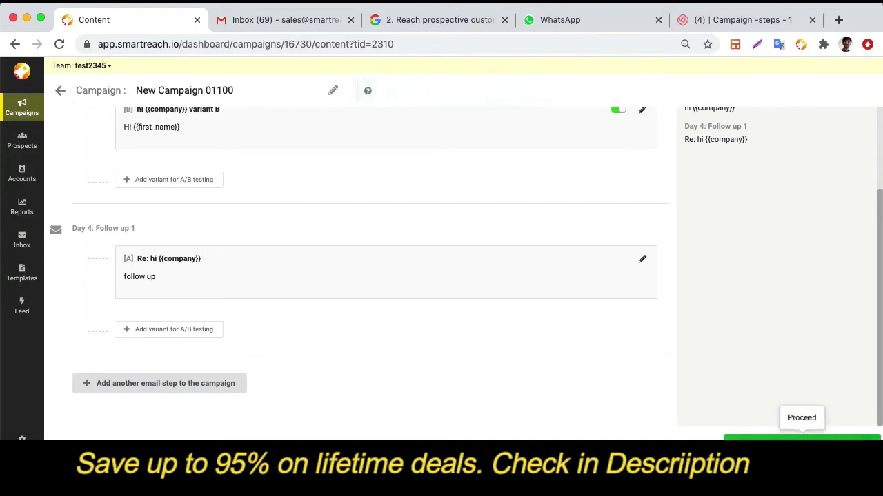
# Step: Review the Schedule, Unsubscribe, Additional, Email & Owner and Global Sending Limits settings
pyautogui.click(801, 438)
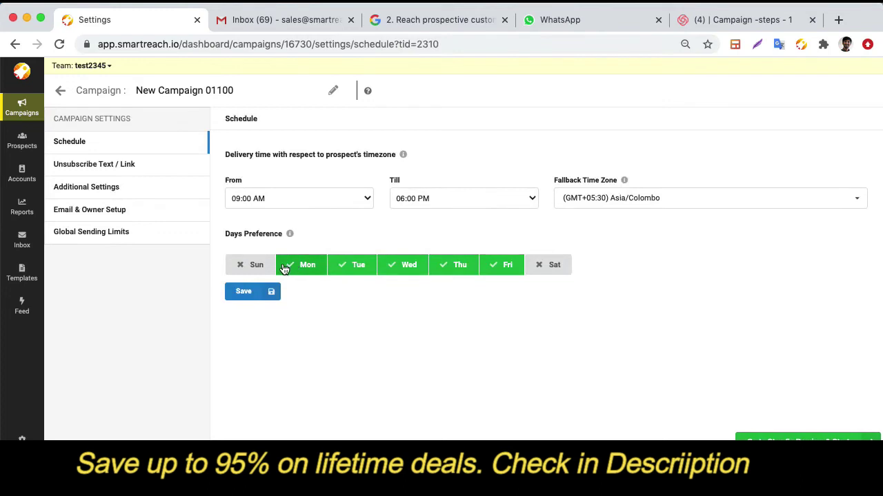
pyautogui.click(87, 164)
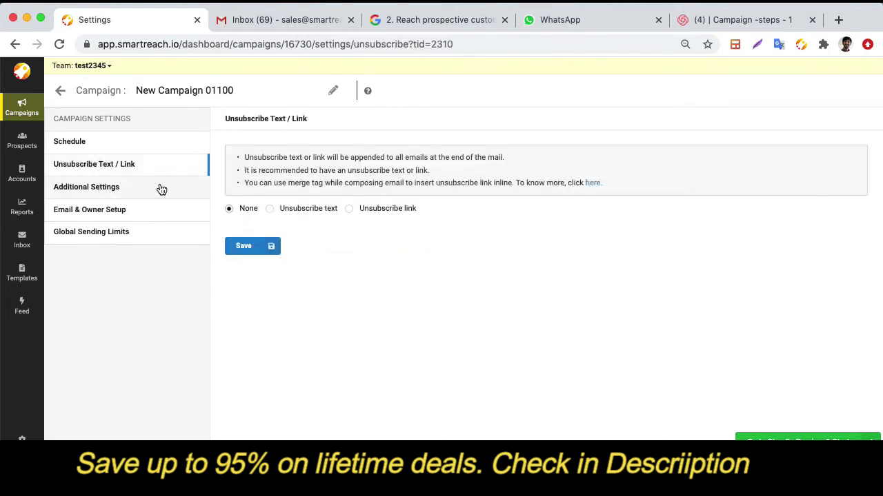
pyautogui.click(161, 190)
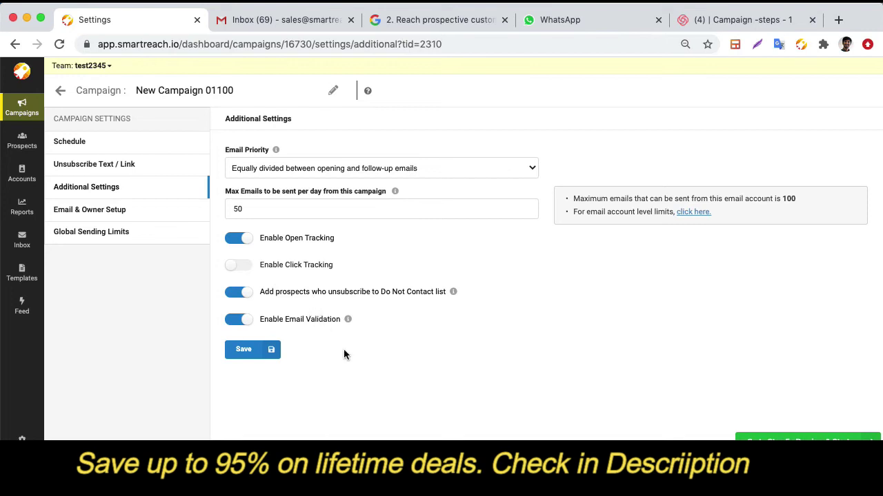
pyautogui.click(98, 211)
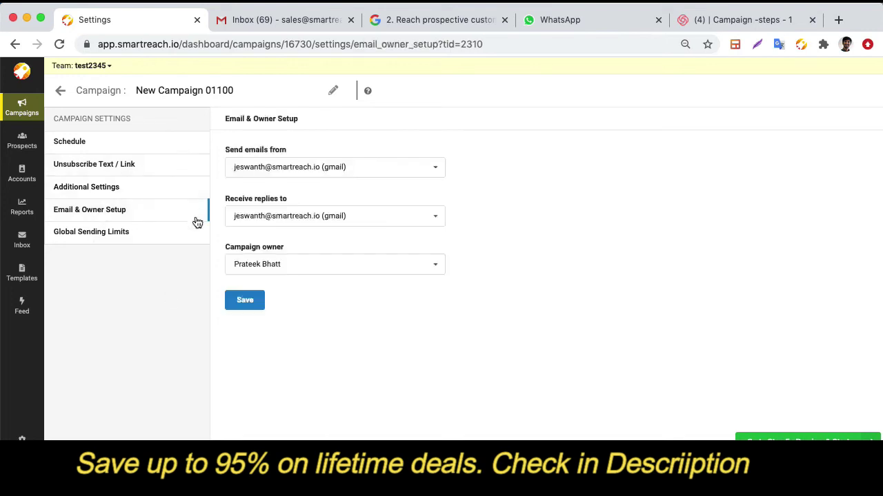
pyautogui.click(166, 243)
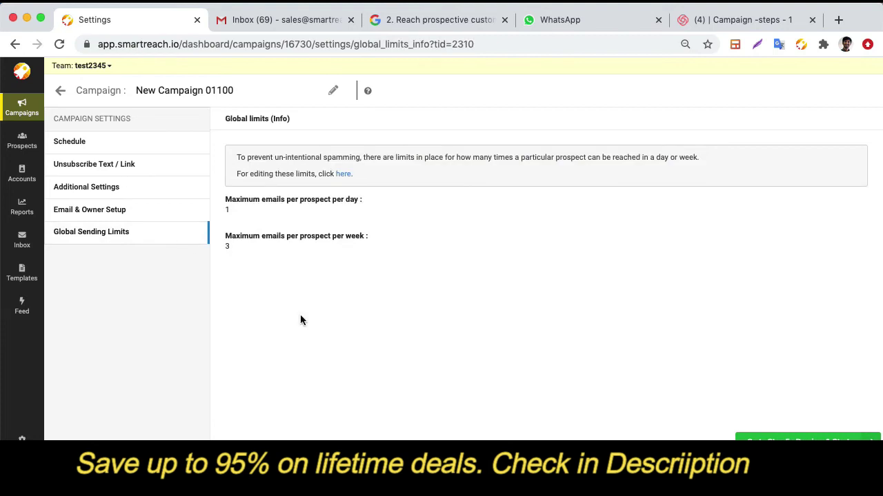
pyautogui.click(770, 441)
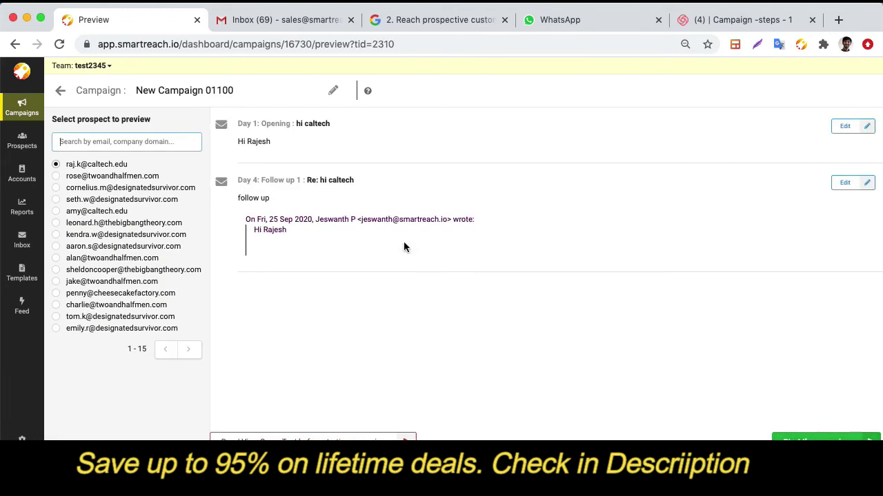
# Step: For the fourth prospect, add a 'Stay safe' line under the greeting in the Day 1 email and save it
pyautogui.click(58, 177)
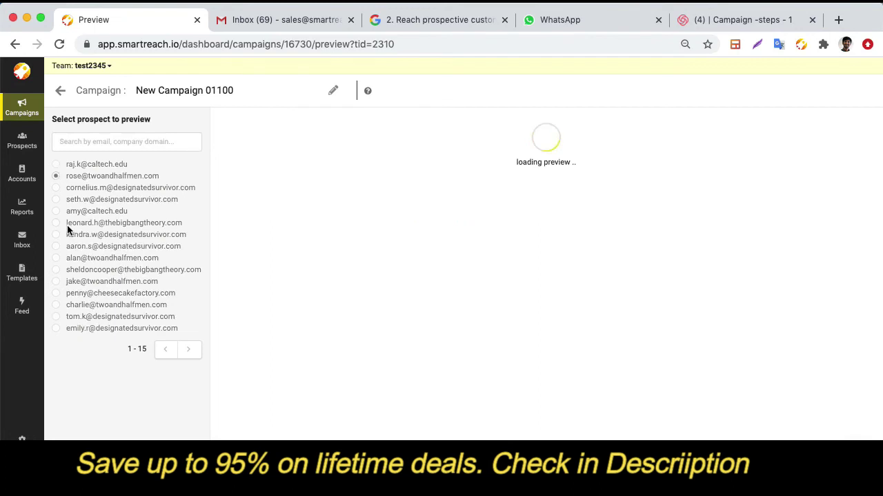
pyautogui.click(58, 200)
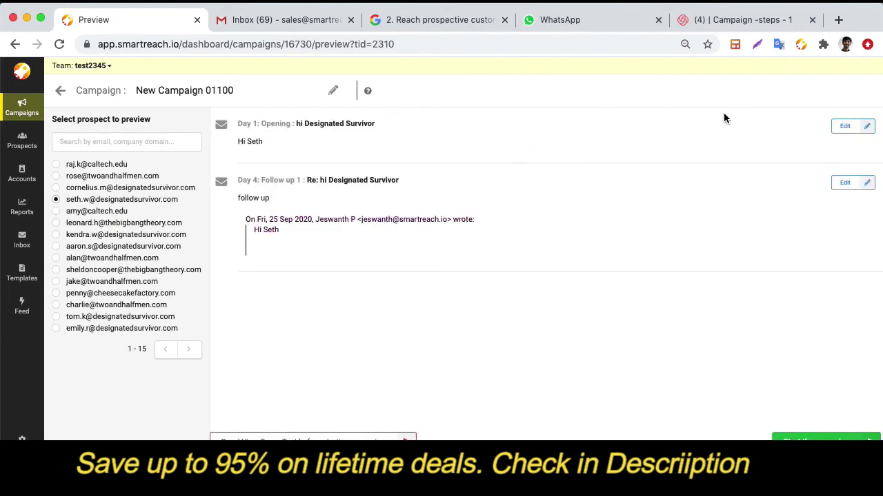
pyautogui.click(844, 128)
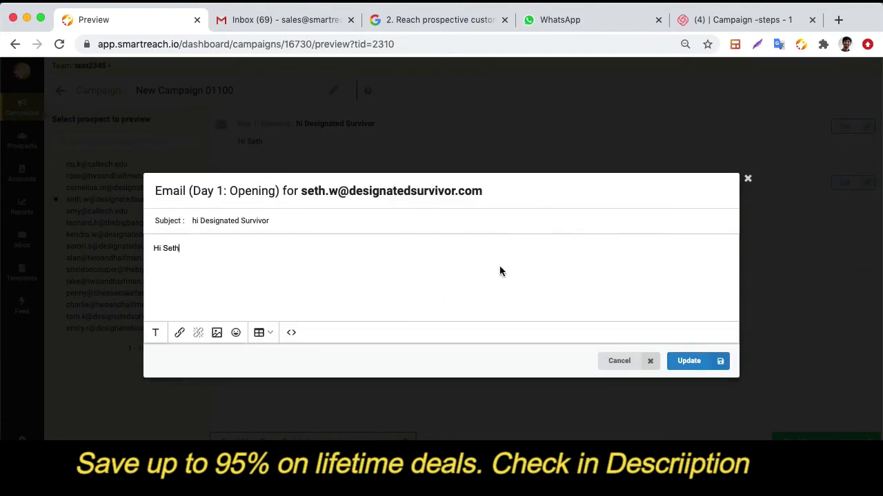
pyautogui.write('Sa')
pyautogui.write('ay safe')
pyautogui.click(686, 364)
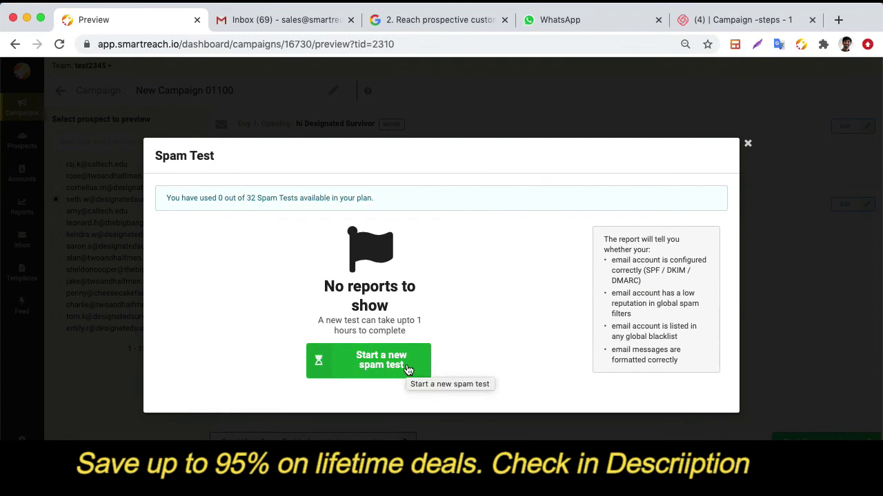
# Step: Close the Spam Test panel and start New Campaign 01100 without warmup
pyautogui.click(748, 143)
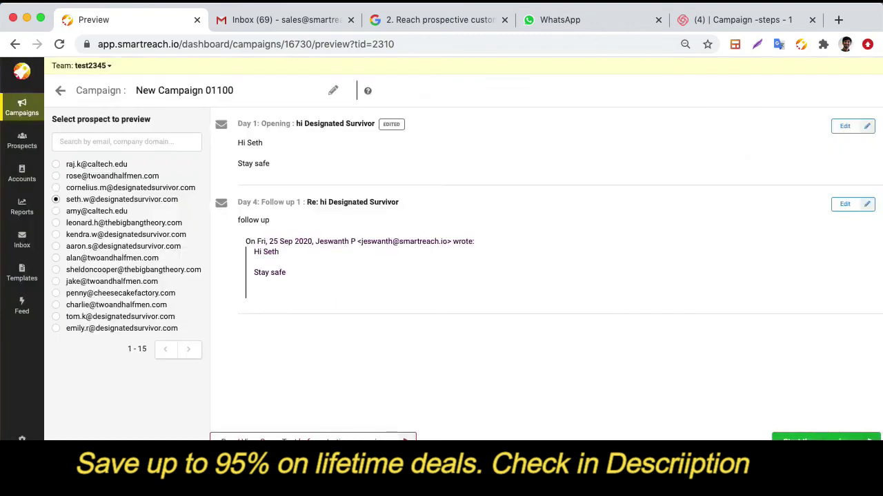
pyautogui.click(824, 443)
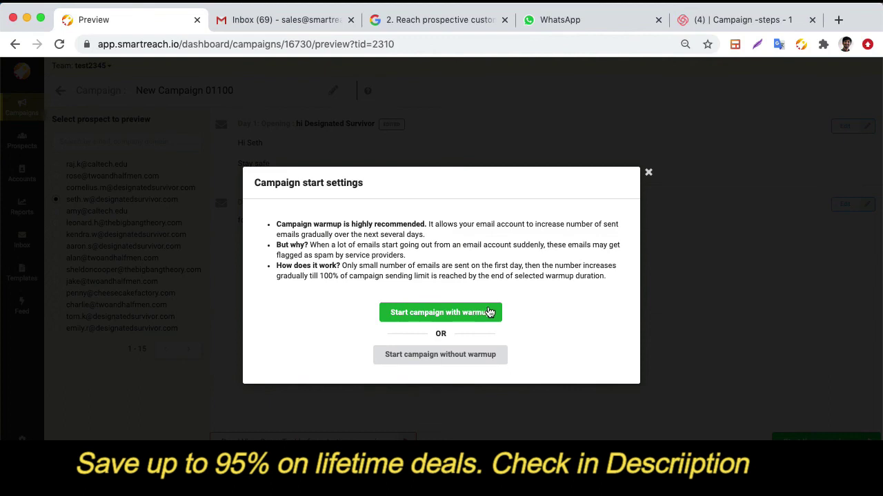
pyautogui.click(486, 356)
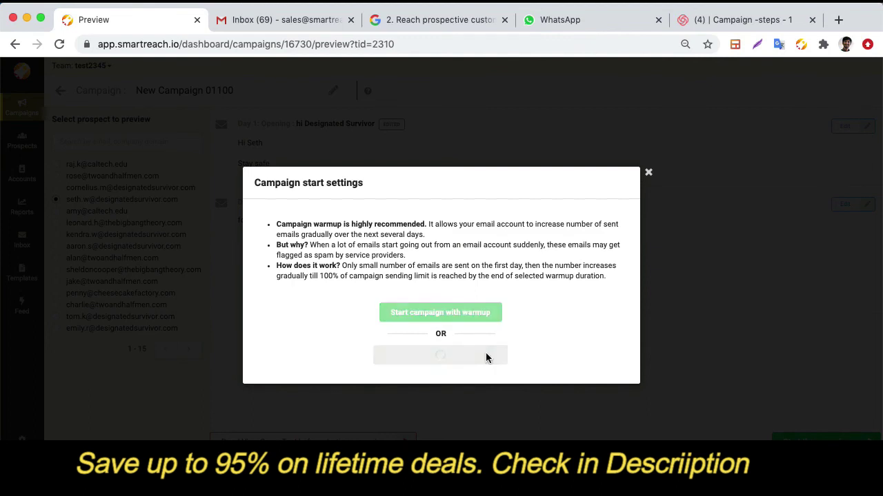